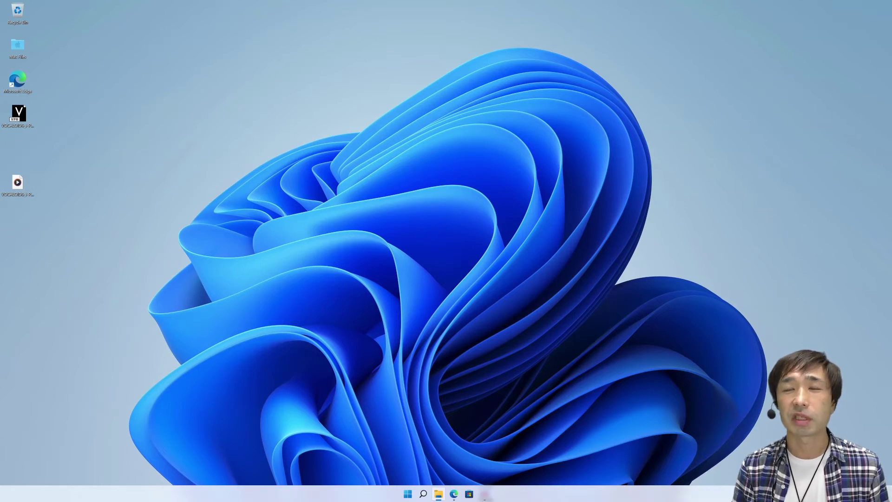
# Step: Launch VOCALOID and create a new project
pyautogui.click(422, 493)
pyautogui.write('vocaloid')
pyautogui.click(364, 305)
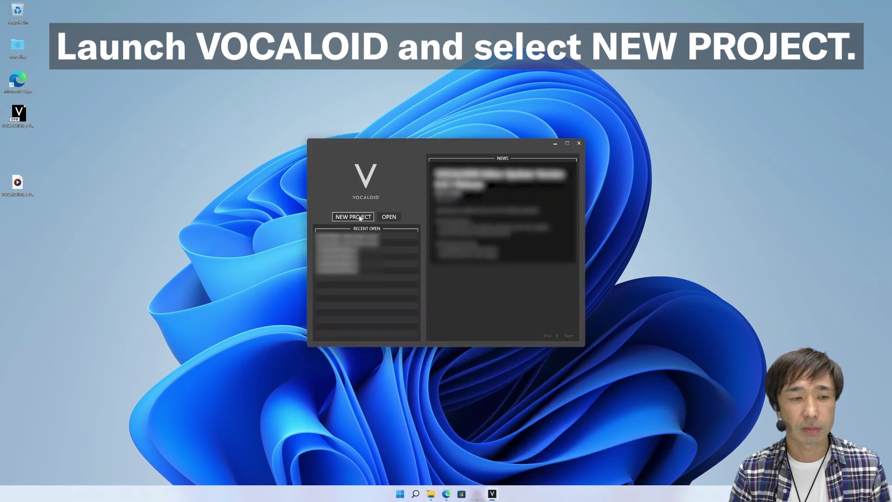
pyautogui.click(360, 217)
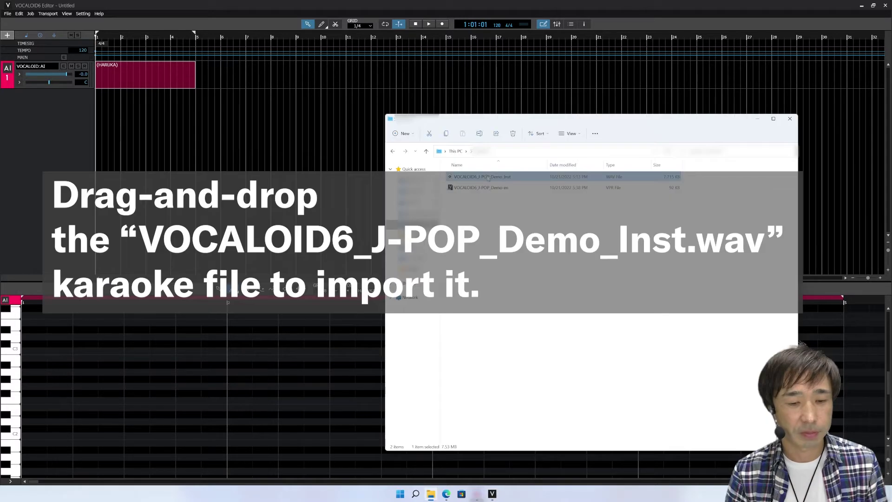
# Step: Import VOCALOID6_J-POP_Demo_Inst from the file folder as an audio track aligned with the start of the timeline, and play it back
pyautogui.moveTo(482, 176); pyautogui.dragTo(163, 118)
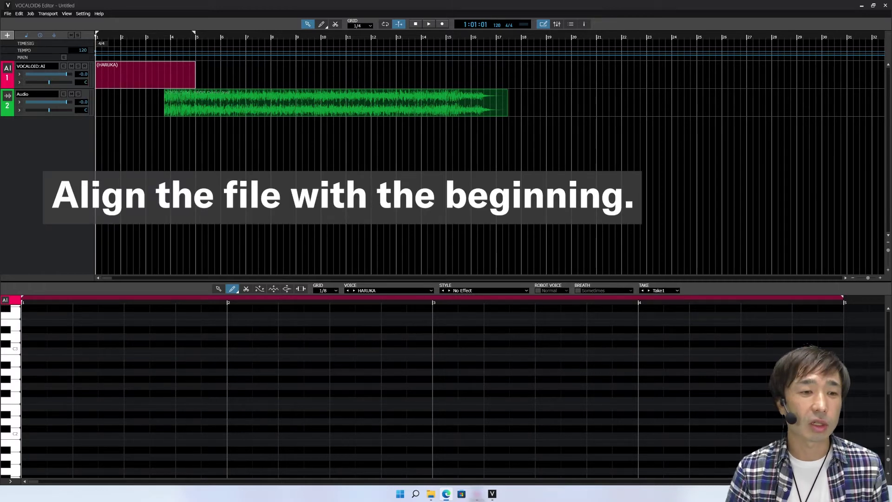
pyautogui.click(231, 109)
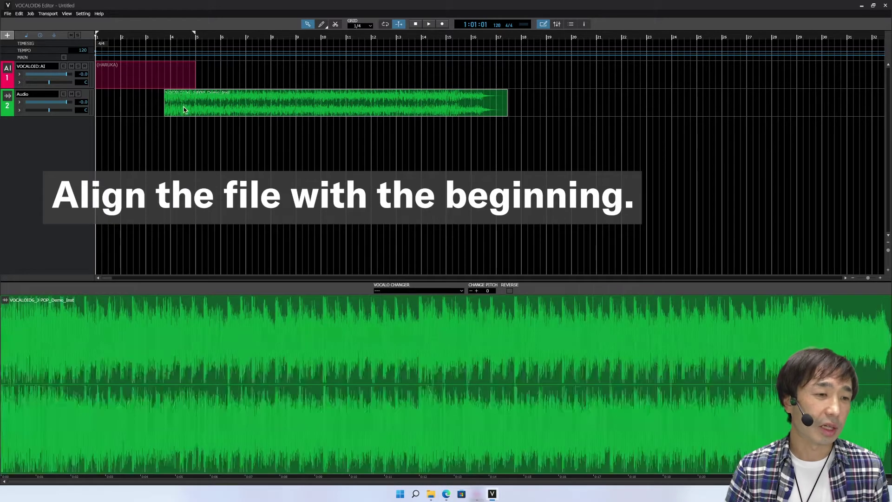
pyautogui.moveTo(173, 103); pyautogui.dragTo(105, 104)
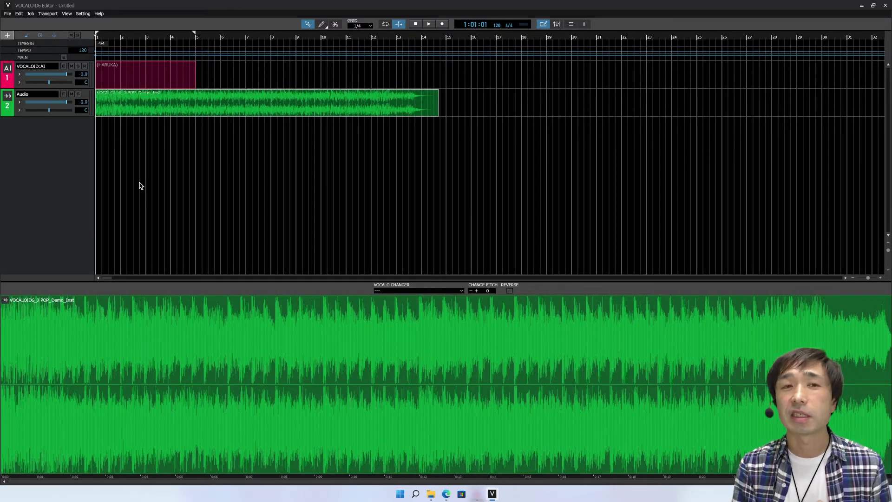
pyautogui.click(428, 25)
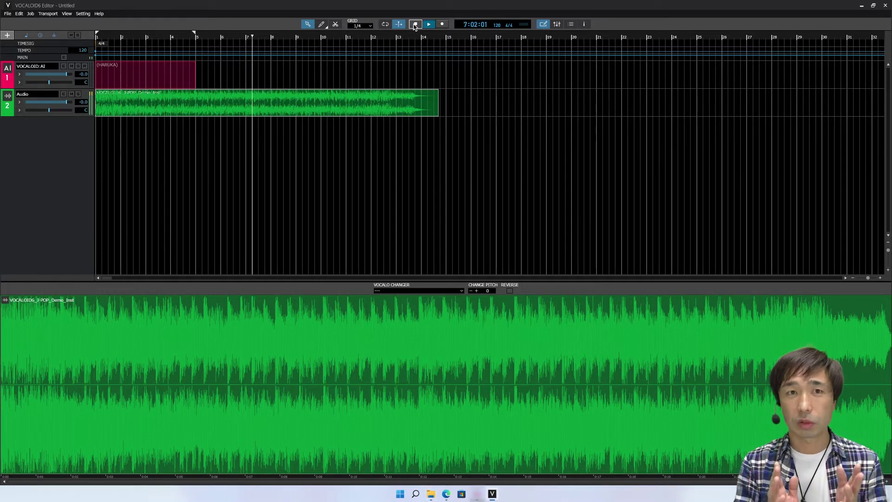
pyautogui.click(415, 25)
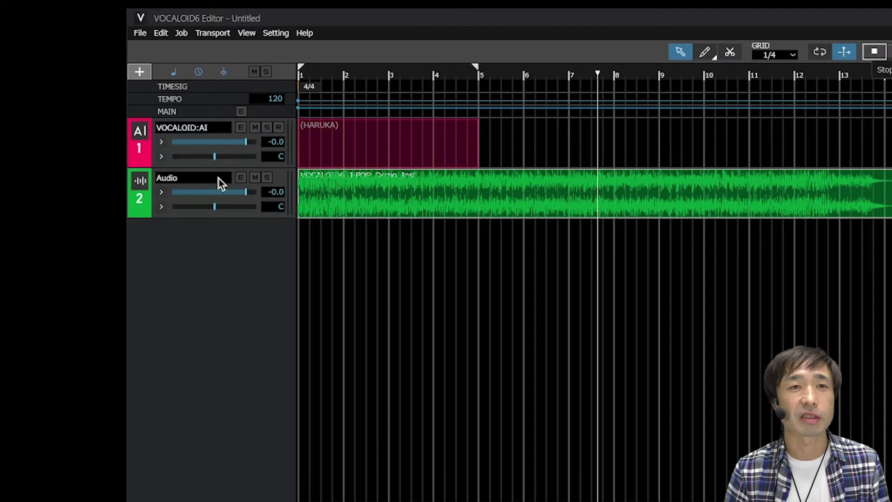
# Step: Import the sequence file VOCALOID6_J-POP_Demo-en into the project, including its tempo and time signature
pyautogui.click(140, 32)
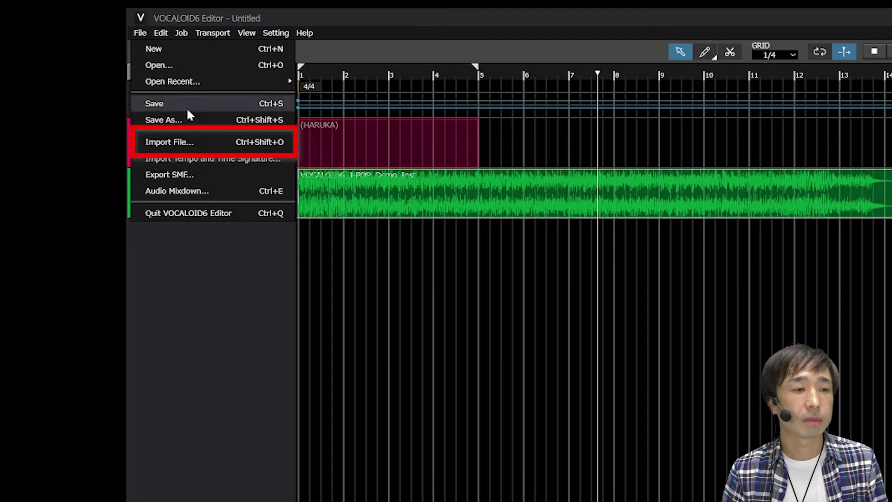
pyautogui.click(187, 138)
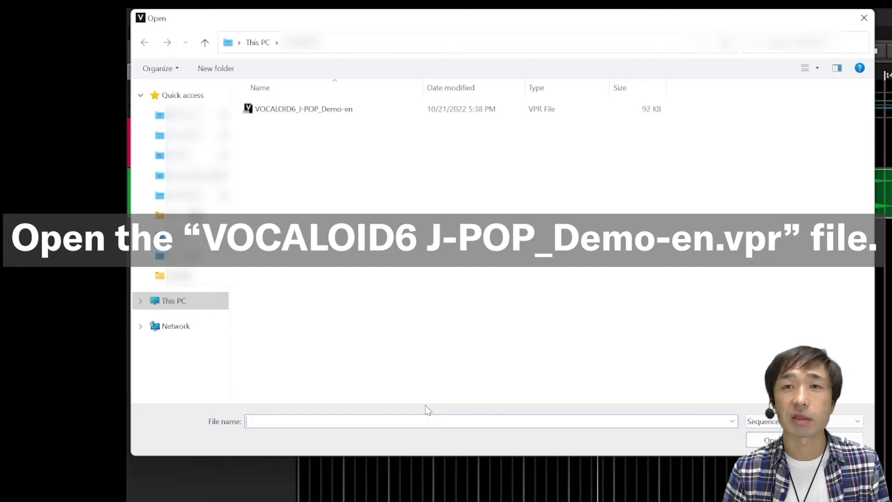
pyautogui.click(310, 116)
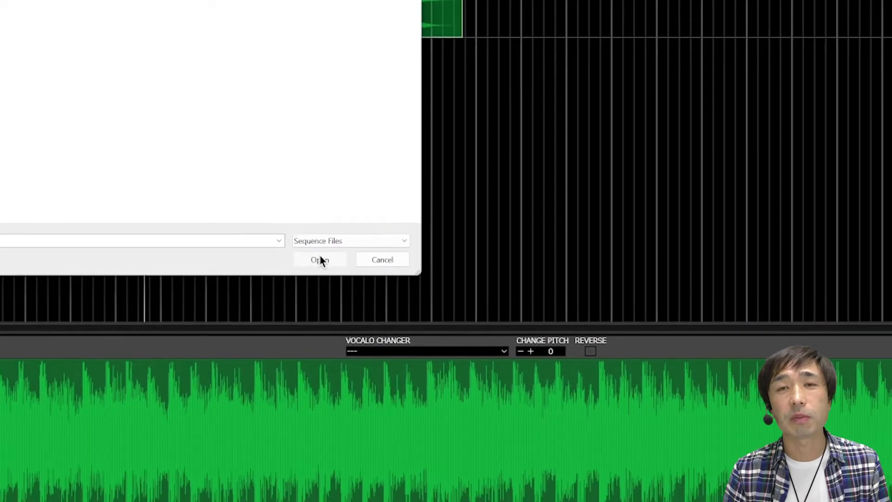
pyautogui.click(481, 324)
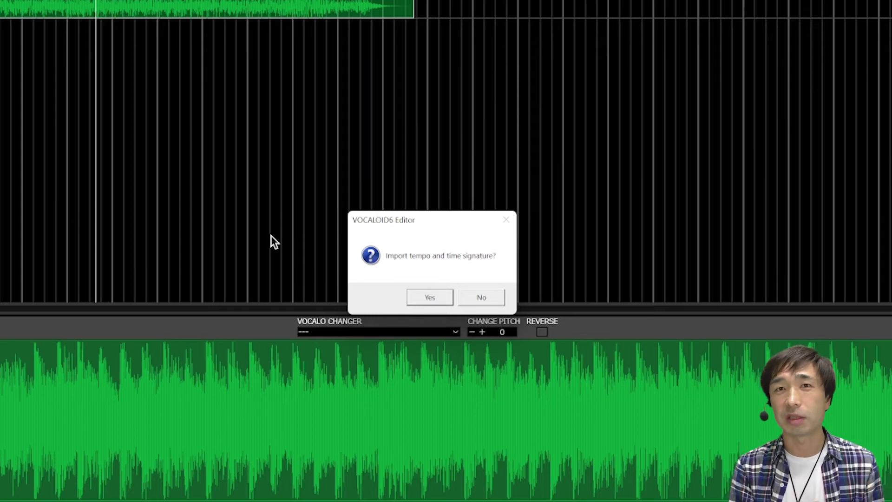
pyautogui.click(423, 298)
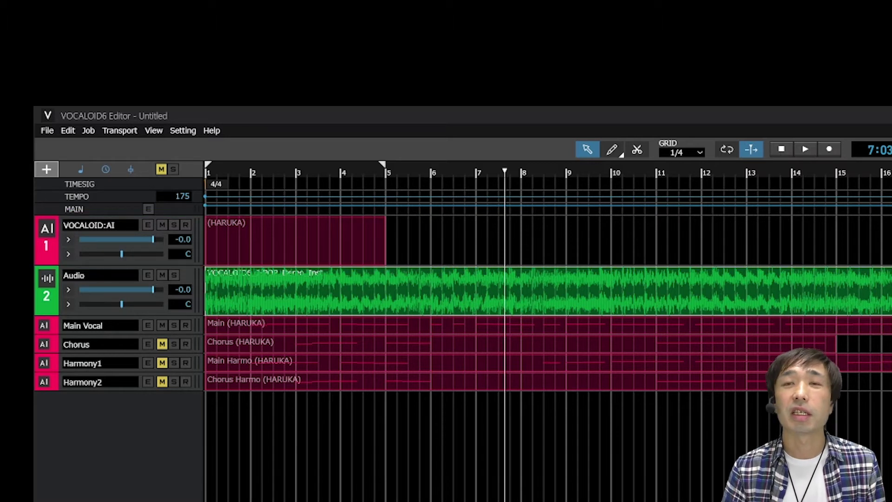
# Step: Delete the empty VOCALOID:AI track above the Audio track
pyautogui.moveTo(121, 253); pyautogui.dragTo(122, 253)
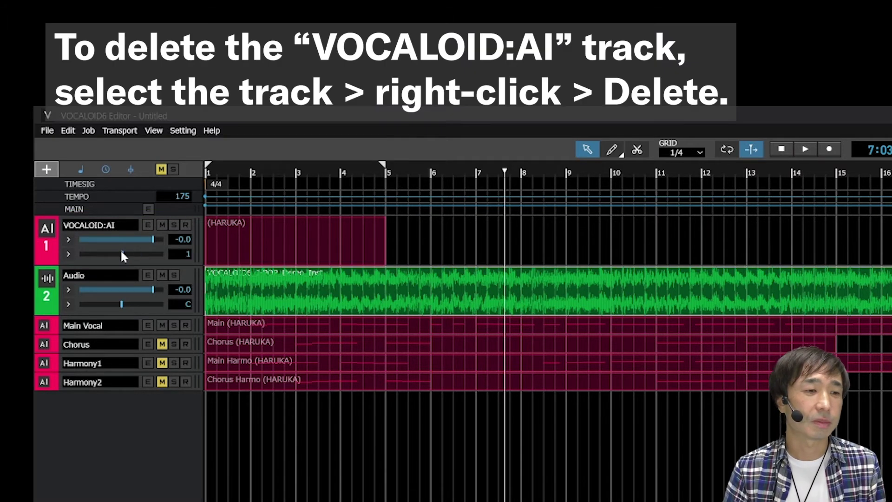
pyautogui.click(135, 229)
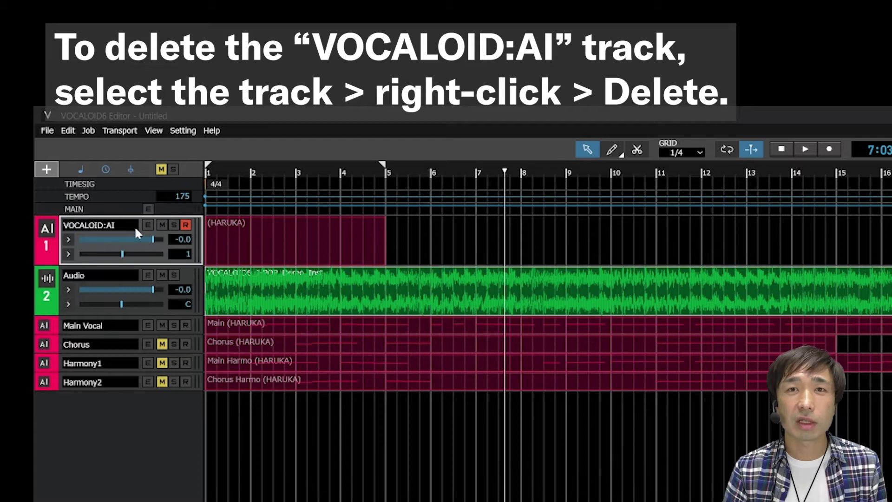
pyautogui.rightClick(135, 232)
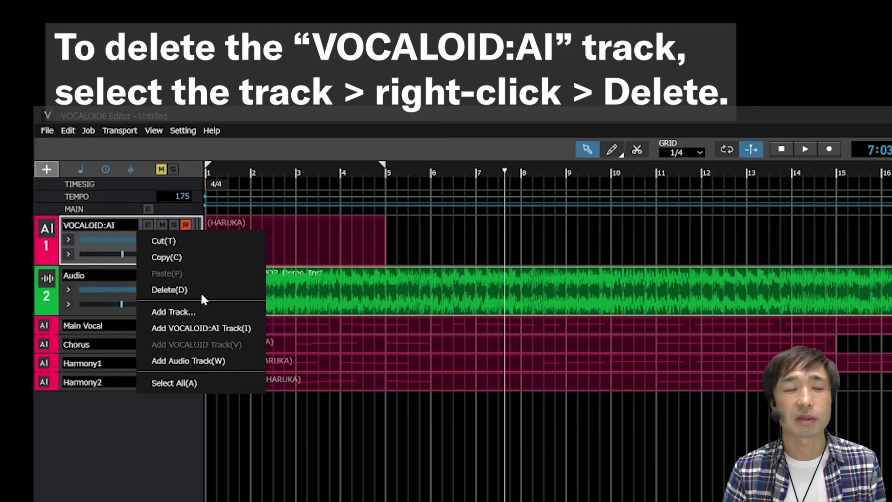
pyautogui.click(200, 288)
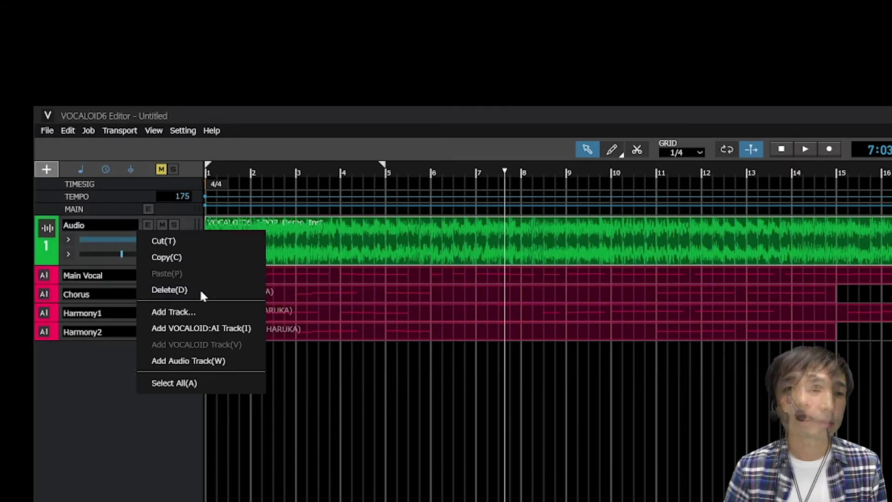
pyautogui.click(201, 291)
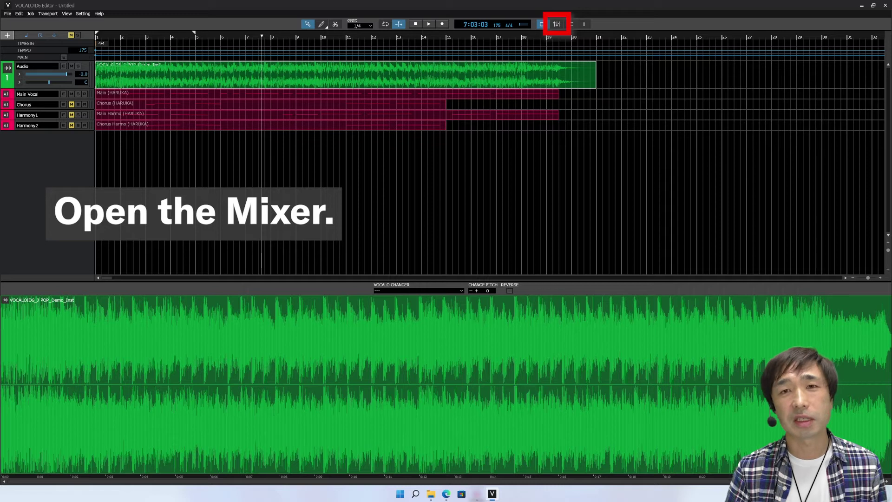
# Step: Open the Mixer and lower the Audio track's volume to -11.0
pyautogui.click(559, 24)
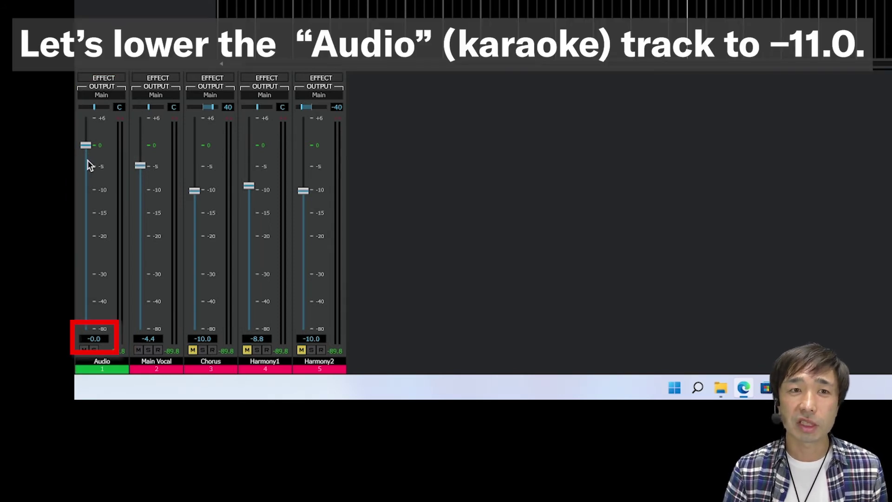
pyautogui.moveTo(87, 148); pyautogui.dragTo(85, 195)
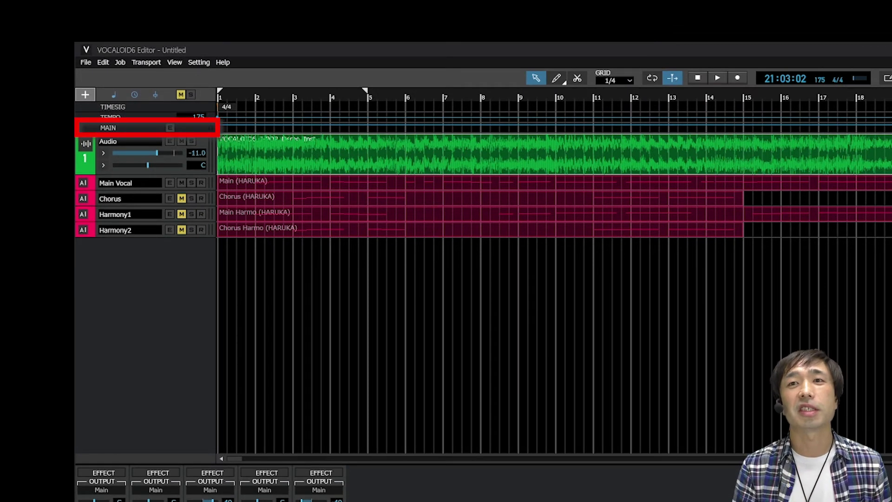
# Step: Increase the height of the MAIN track so its level meter can be read, and play the song
pyautogui.moveTo(203, 137); pyautogui.dragTo(199, 183)
pyautogui.click(717, 78)
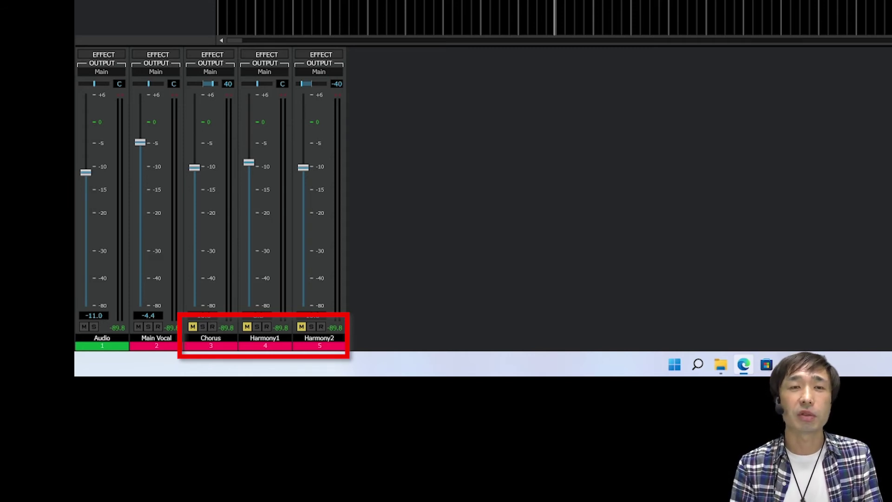
# Step: Unmute the Chorus, Harmony1 and Harmony2 tracks in the Mixer and play the song with all vocals
pyautogui.click(247, 326)
pyautogui.click(192, 327)
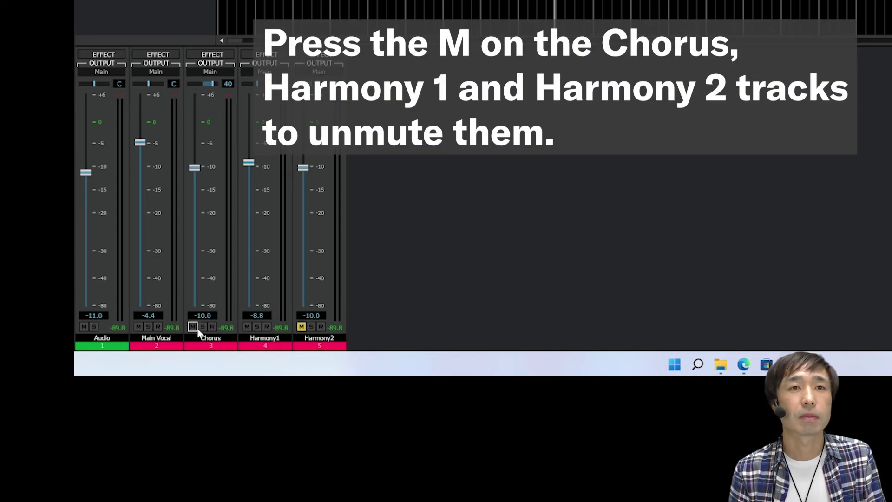
pyautogui.click(301, 327)
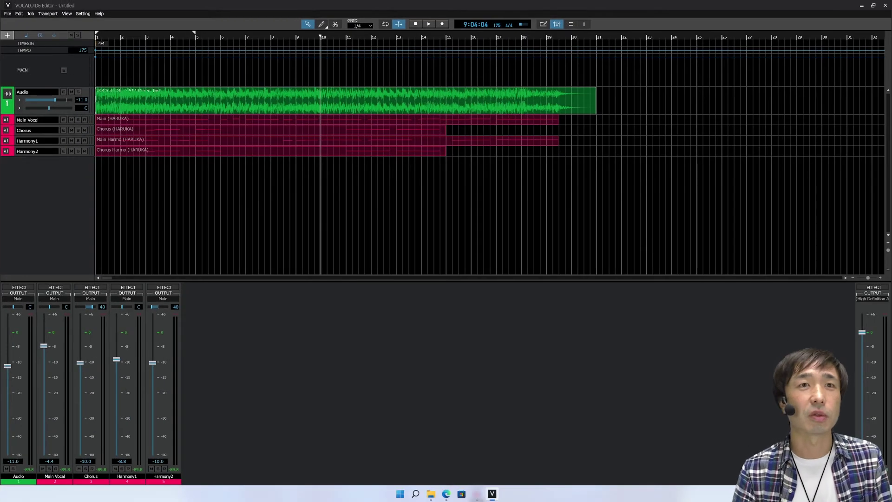
pyautogui.click(429, 24)
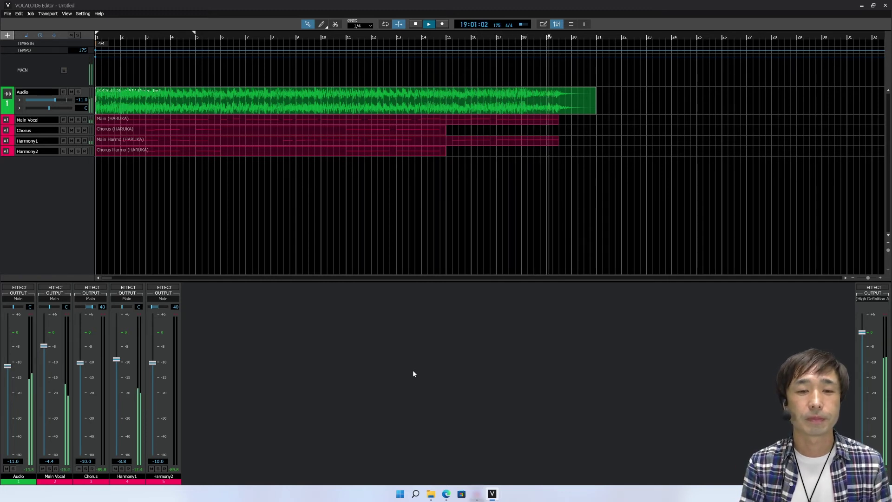
pyautogui.press('space')
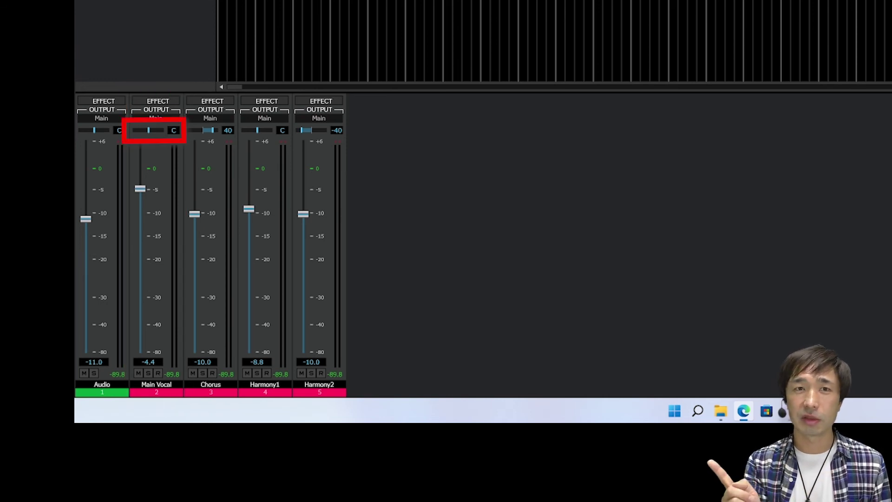
# Step: Play the song while panning the Main Vocal to 64 and to -64, and return its pan to center
pyautogui.press('space')
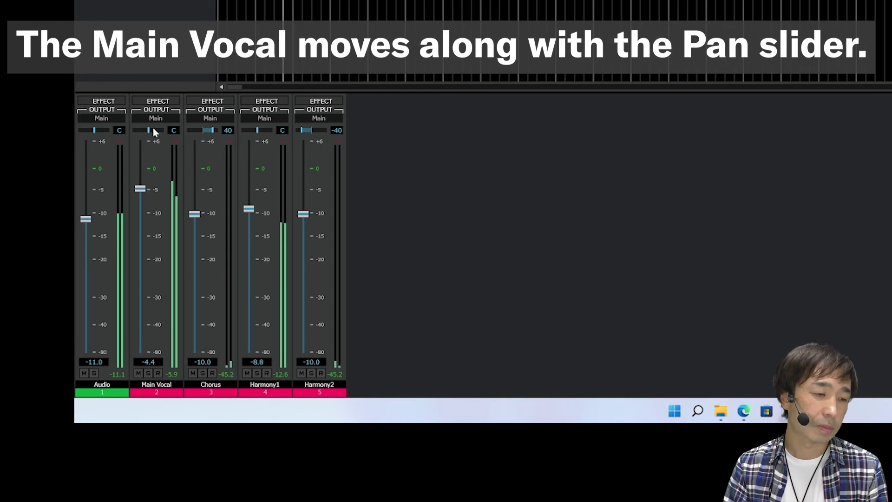
pyautogui.moveTo(153, 130); pyautogui.dragTo(177, 133)
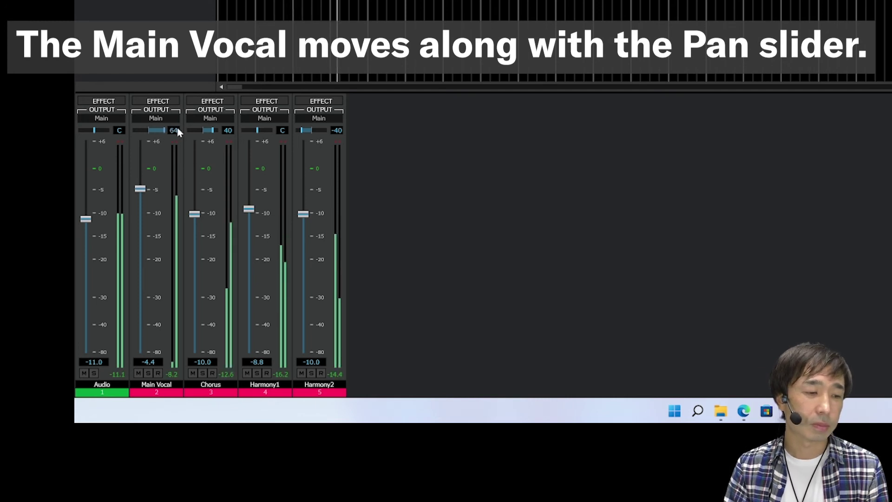
pyautogui.moveTo(179, 131); pyautogui.dragTo(123, 131)
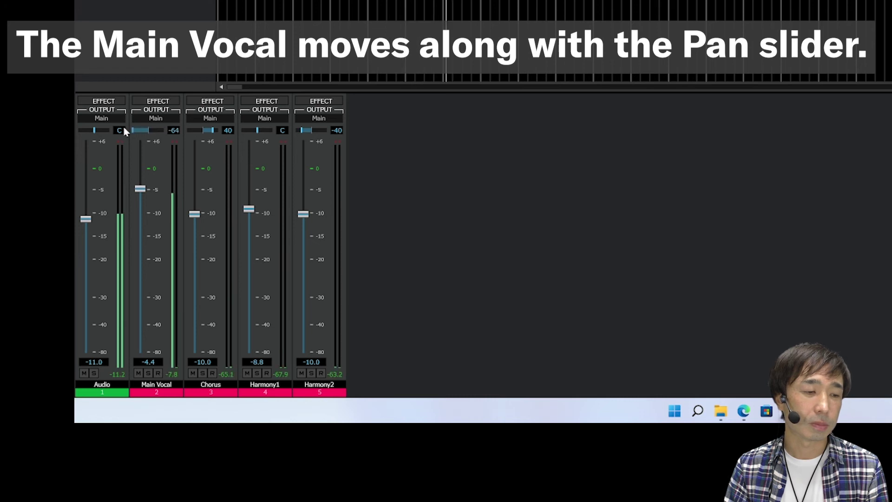
pyautogui.moveTo(127, 128)
pyautogui.mouseDown()
pyautogui.moveTo(171, 131)
pyautogui.moveTo(122, 126)
pyautogui.mouseUp()
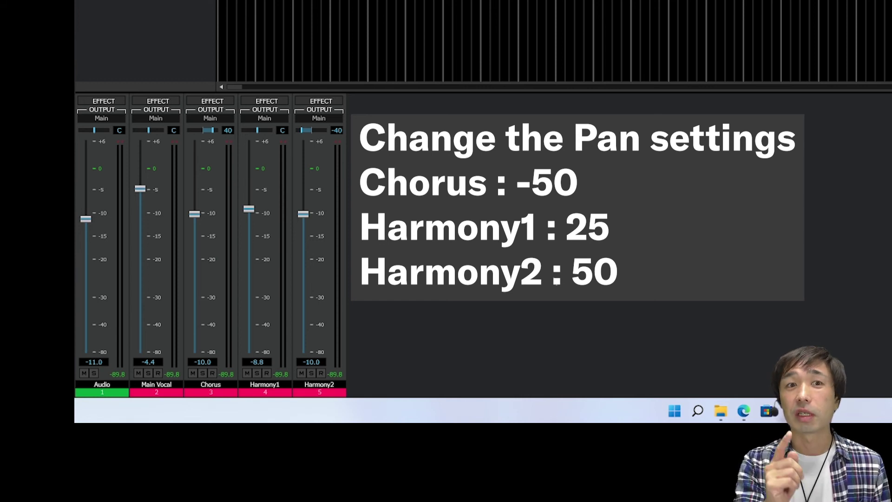
# Step: Set the pan to -50 for Chorus, 25 for Harmony1 and 50 for Harmony2, and play the song to check the stereo placement
pyautogui.moveTo(210, 133); pyautogui.dragTo(188, 133)
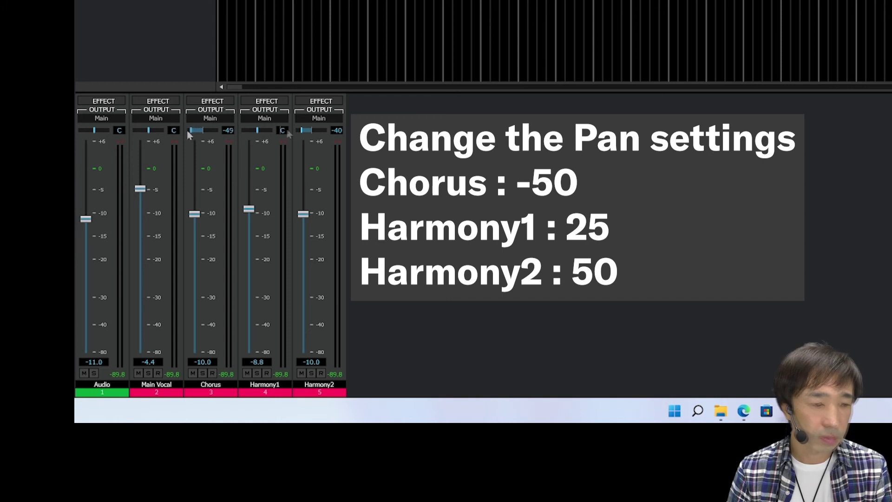
pyautogui.doubleClick(286, 130)
pyautogui.write('25')
pyautogui.press('Return')
pyautogui.moveTo(305, 131); pyautogui.dragTo(324, 130)
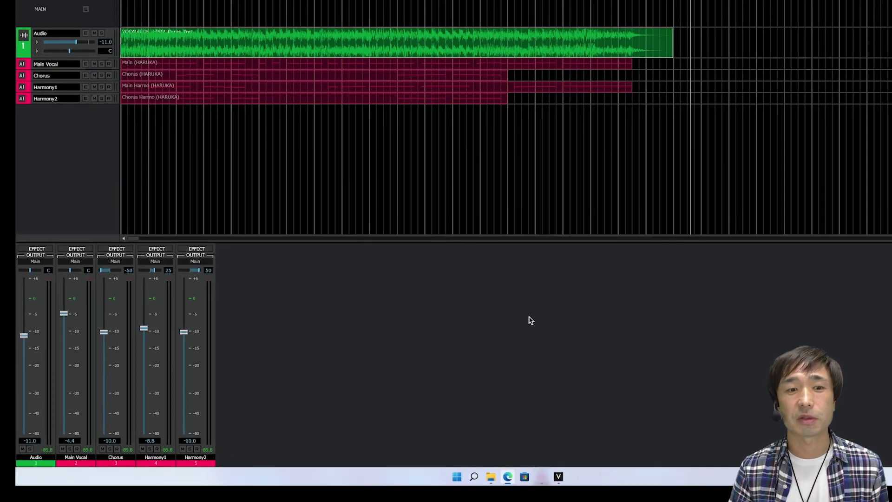
pyautogui.click(428, 25)
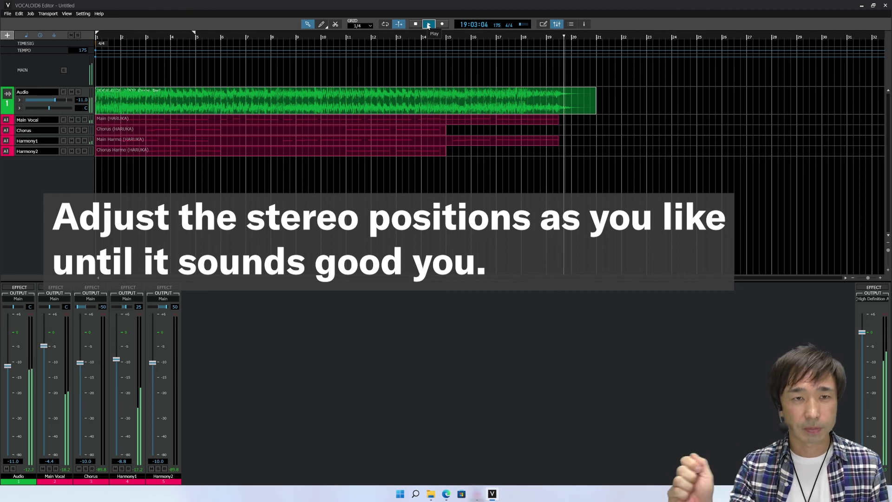
pyautogui.click(416, 24)
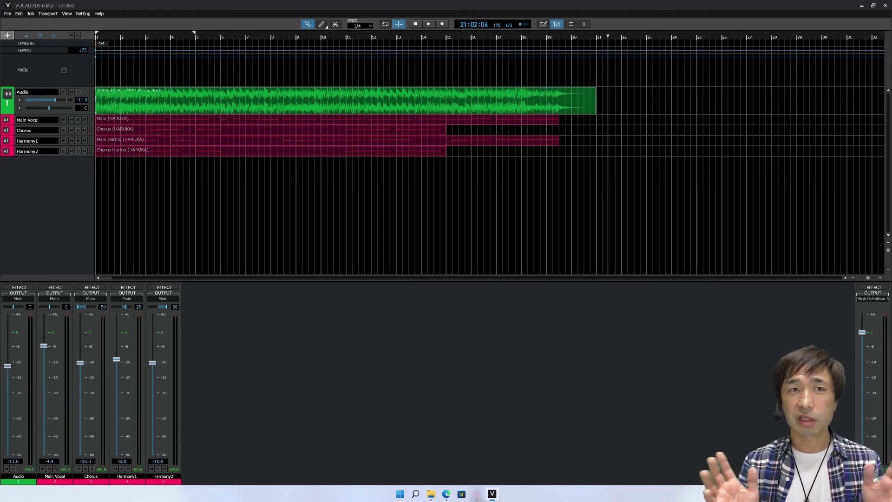